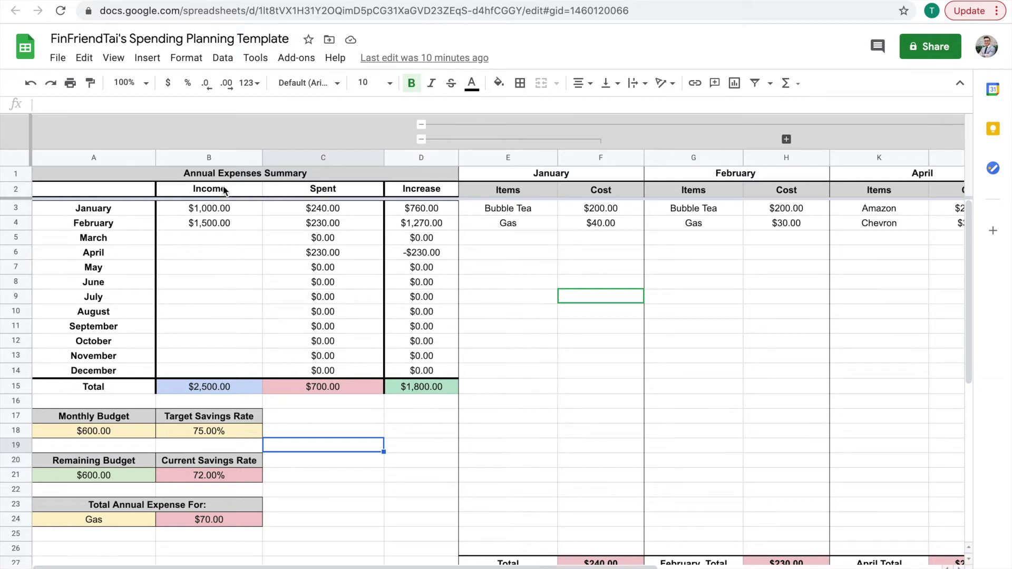
Look through the monthly income entries in the Annual Expenses Summary
{"action": "left_click", "coordinate": [219, 211]}
{"action": "key", "text": "Down"}
{"action": "key", "text": "Down"}
{"action": "key", "text": "Down"}
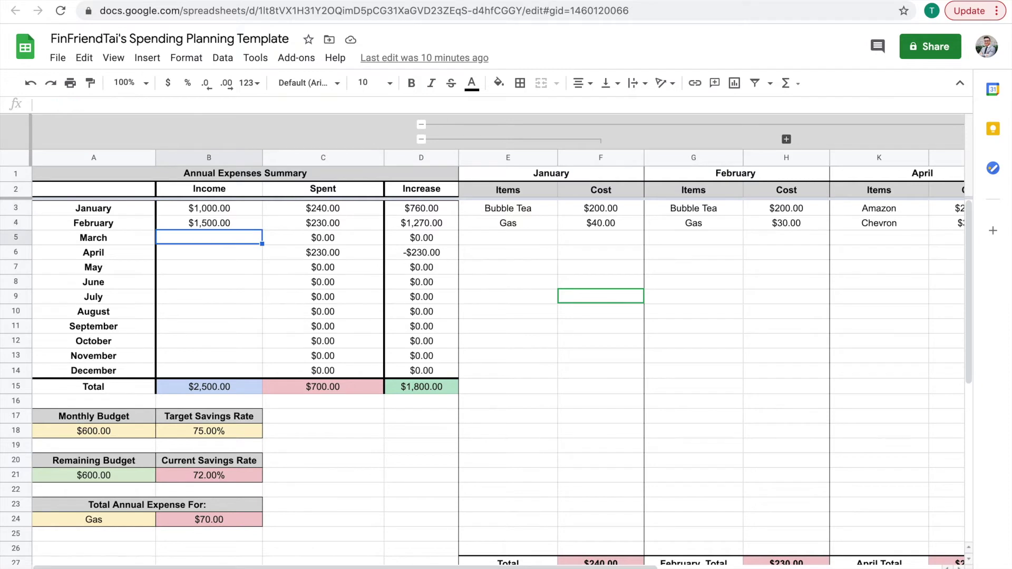
{"action": "key", "text": "Down"}
{"action": "key", "text": "Up"}
{"action": "key", "text": "Up"}
{"action": "key", "text": "Up"}
{"action": "key", "text": "Down"}
{"action": "key", "text": "Down"}
{"action": "key", "text": "Down"}
{"action": "key", "text": "Down"}
{"action": "key", "text": "Down"}
{"action": "key", "text": "Down"}
{"action": "key", "text": "Down"}
{"action": "key", "text": "Up"}
{"action": "key", "text": "Up"}
{"action": "key", "text": "Up"}
{"action": "key", "text": "Up"}
Examine the Spent column, the February income formula and the total Increase formula in the annual summary
{"action": "key", "text": "Right"}
{"action": "key", "text": "Up"}
{"action": "key", "text": "Up"}
{"action": "key", "text": "Up"}
{"action": "key", "text": "Up"}
{"action": "key", "text": "Down"}
{"action": "key", "text": "Down"}
{"action": "key", "text": "Down"}
{"action": "key", "text": "Down"}
{"action": "key", "text": "Up"}
{"action": "key", "text": "Up"}
{"action": "key", "text": "Up"}
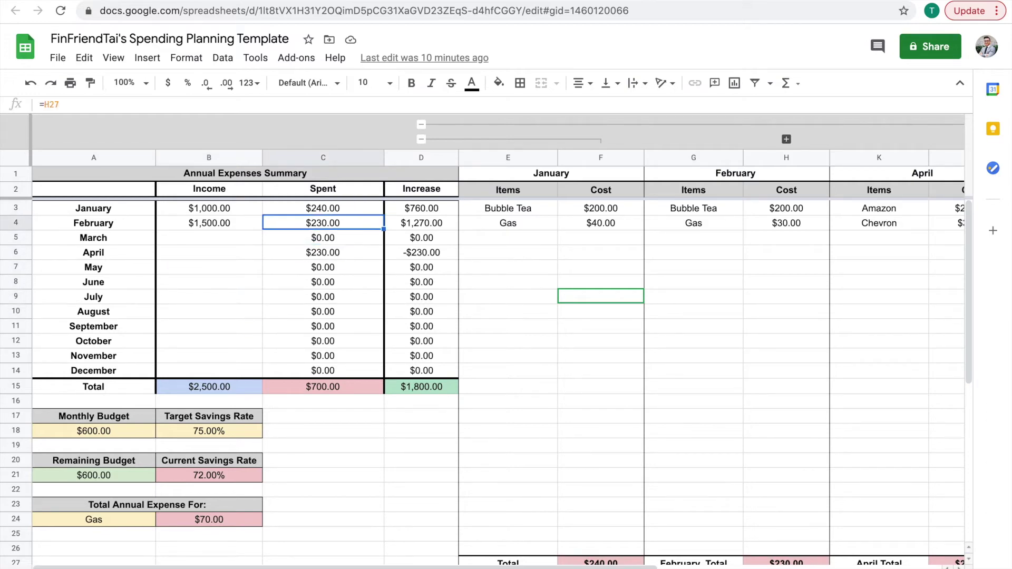
{"action": "key", "text": "Left"}
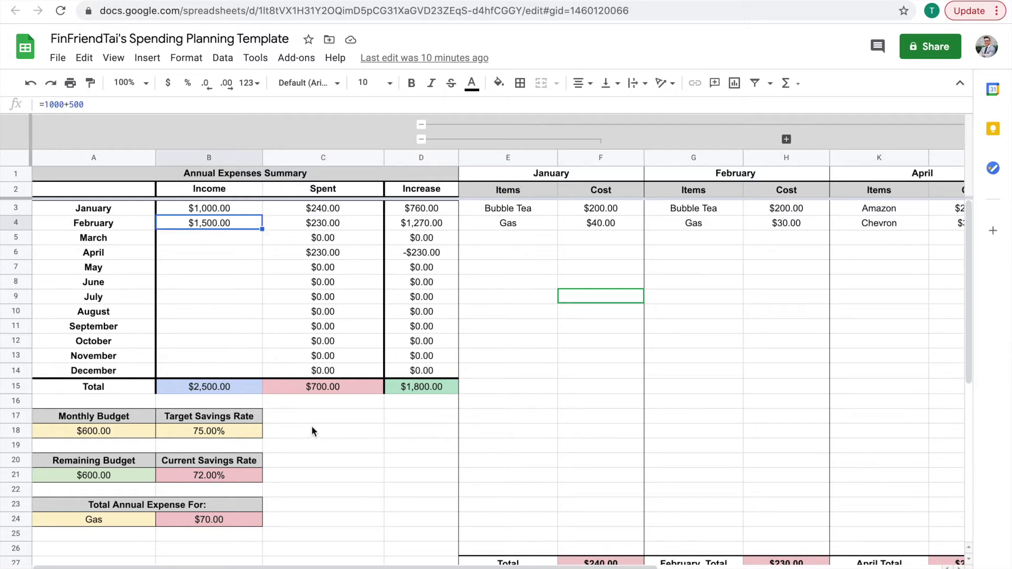
{"action": "left_click", "coordinate": [418, 391]}
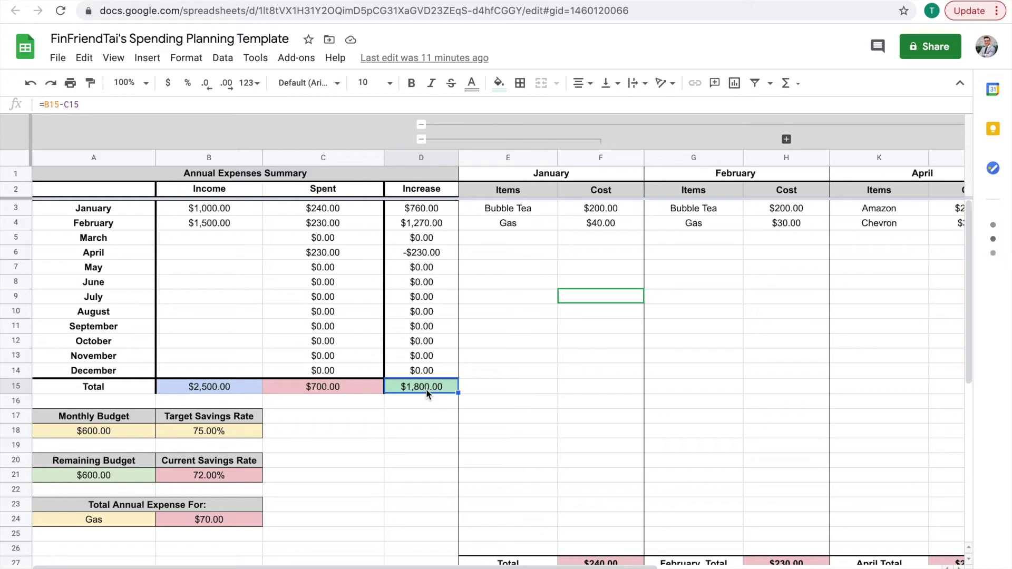
Set the February income in the annual summary to 0
{"action": "left_click", "coordinate": [233, 224]}
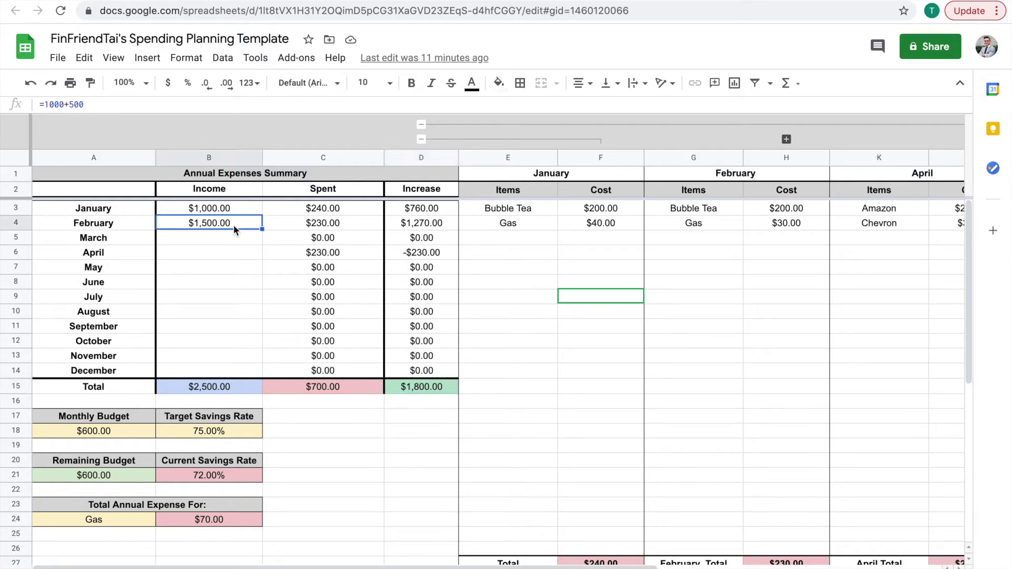
{"action": "type", "text": "0"}
{"action": "key", "text": "Return"}
Try a January income of 0 in the annual summary and undo that change
{"action": "key", "text": "Up"}
{"action": "key", "text": "Up"}
{"action": "type", "text": "0"}
{"action": "key", "text": "Return"}
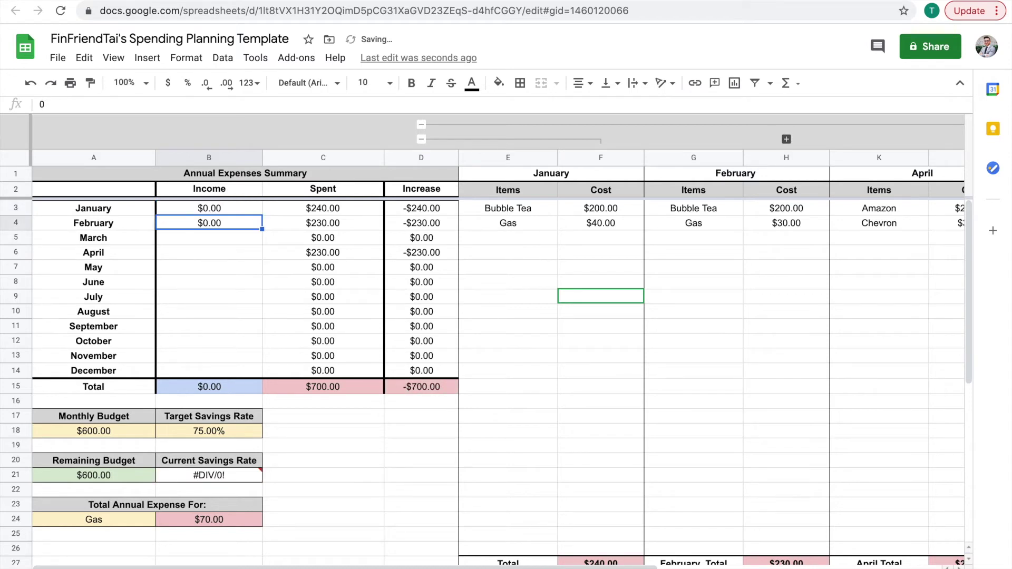
{"action": "key", "text": "ctrl+z"}
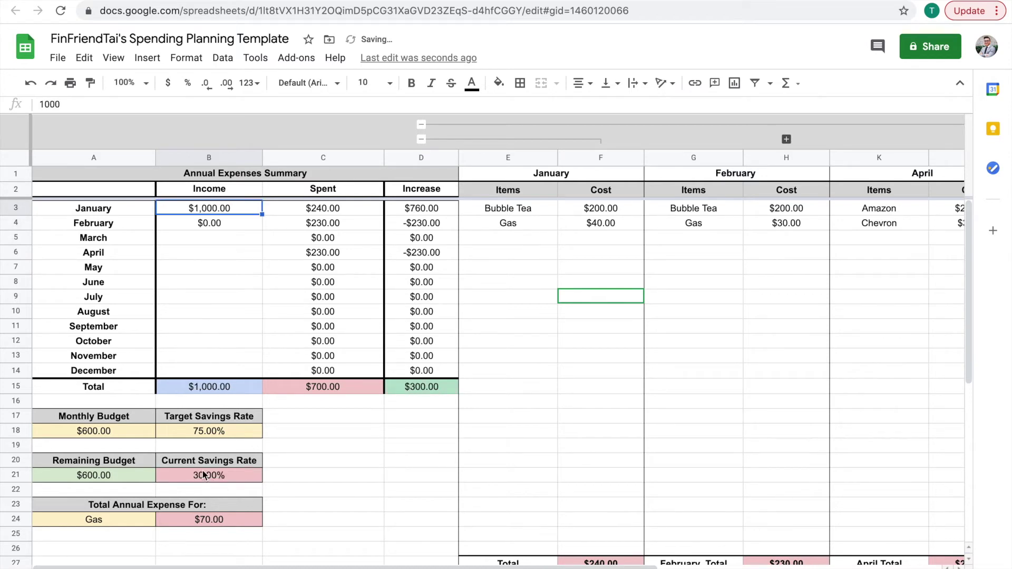
Set the Target Savings Rate beside the Monthly Budget to 50%
{"action": "left_click", "coordinate": [135, 417]}
{"action": "left_click_drag", "start_coordinate": [134, 417], "coordinate": [195, 420]}
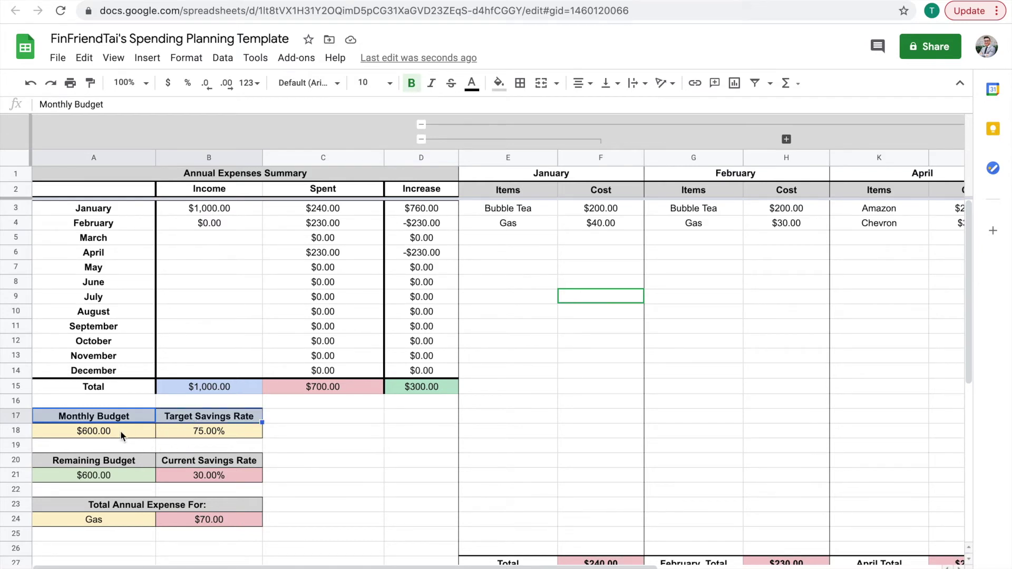
{"action": "left_click", "coordinate": [146, 436]}
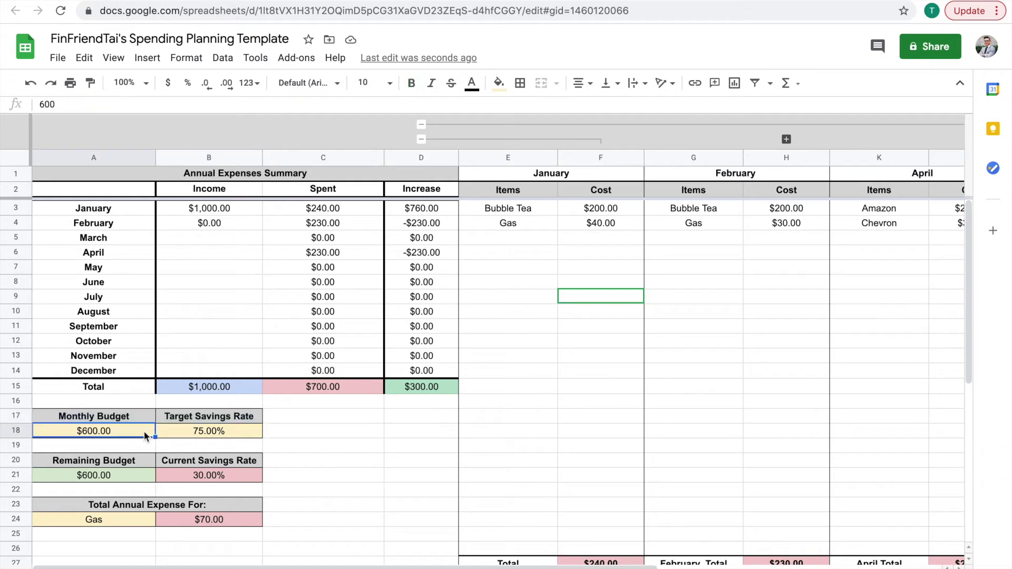
{"action": "key", "text": "Right"}
{"action": "key", "text": "Left"}
{"action": "key", "text": "Right"}
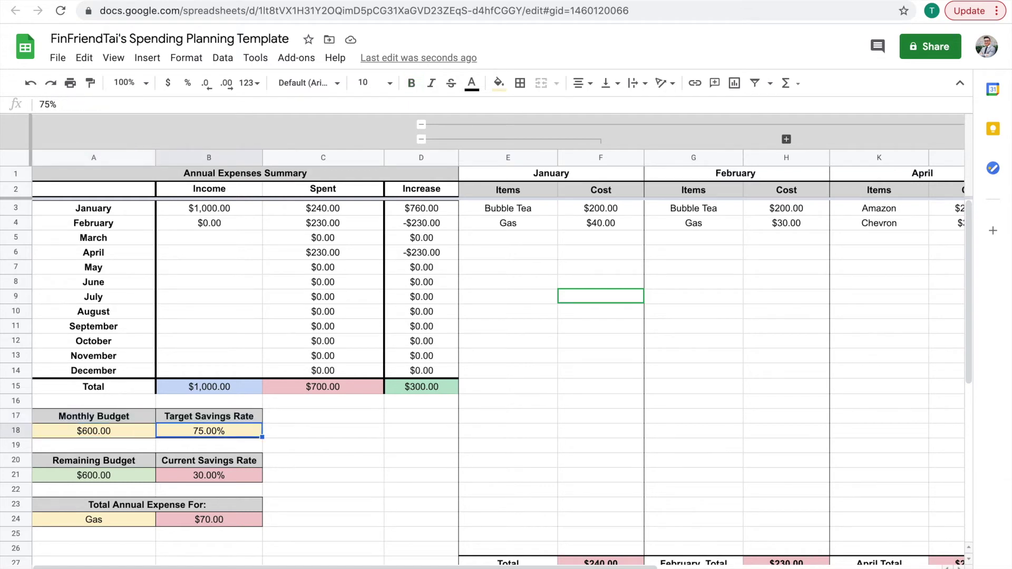
{"action": "key", "text": "Left"}
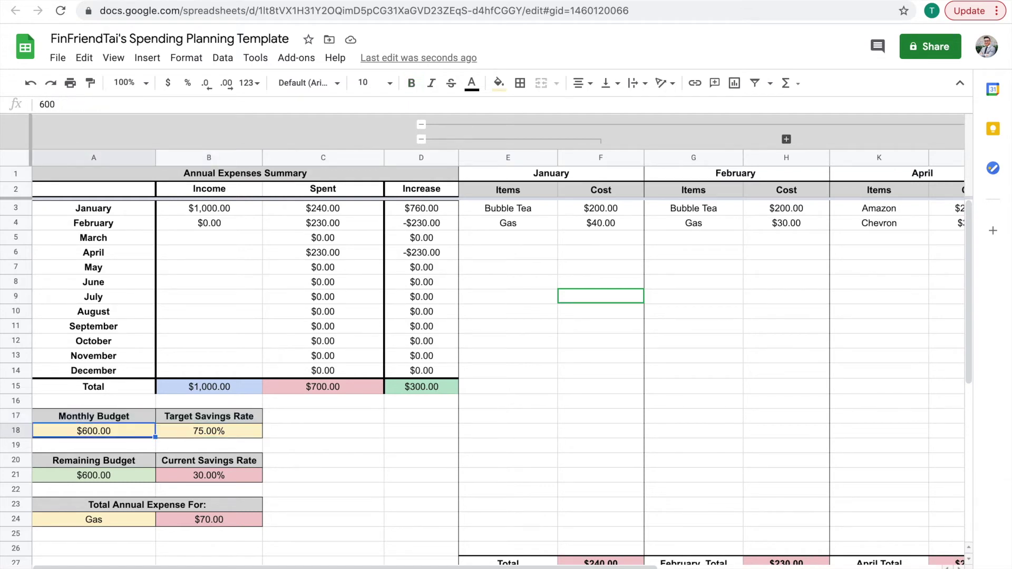
{"action": "key", "text": "Right"}
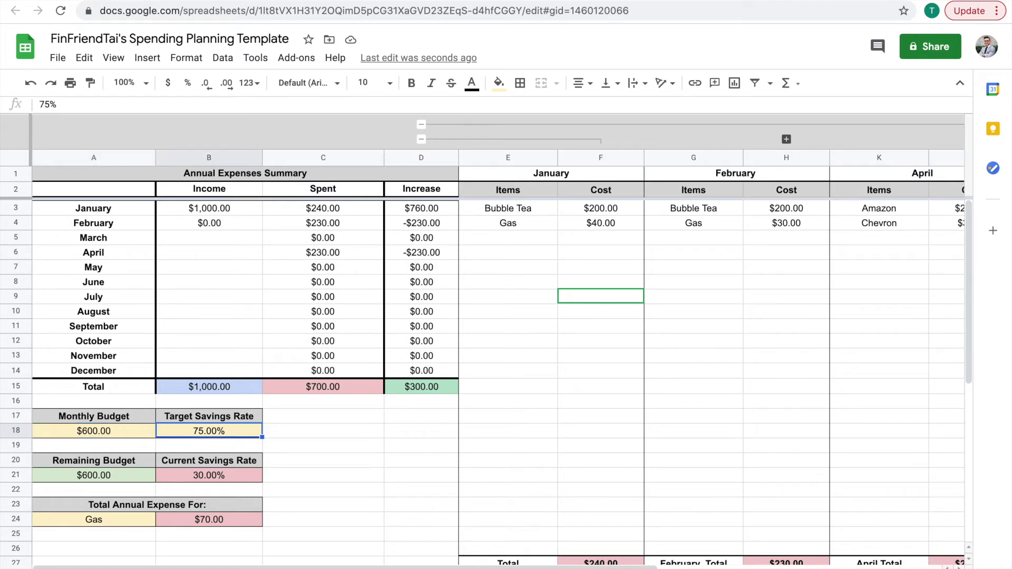
{"action": "type", "text": "50"}
{"action": "key", "text": "Return"}
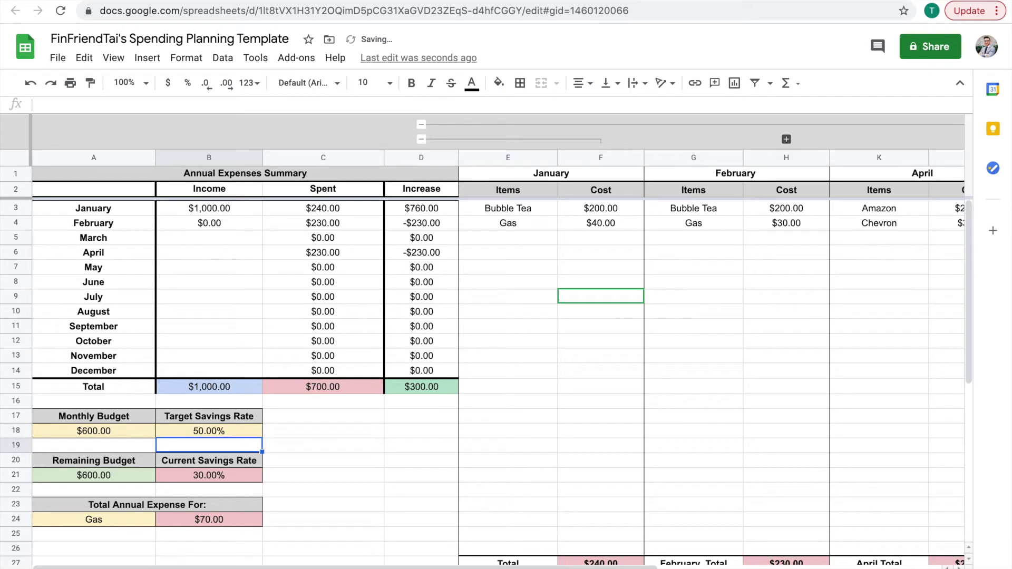
Examine the Monthly Budget, Target Savings Rate, Current Savings Rate and Remaining Budget cells, including the formulas behind the calculated ones
{"action": "key", "text": "Left"}
{"action": "key", "text": "Up"}
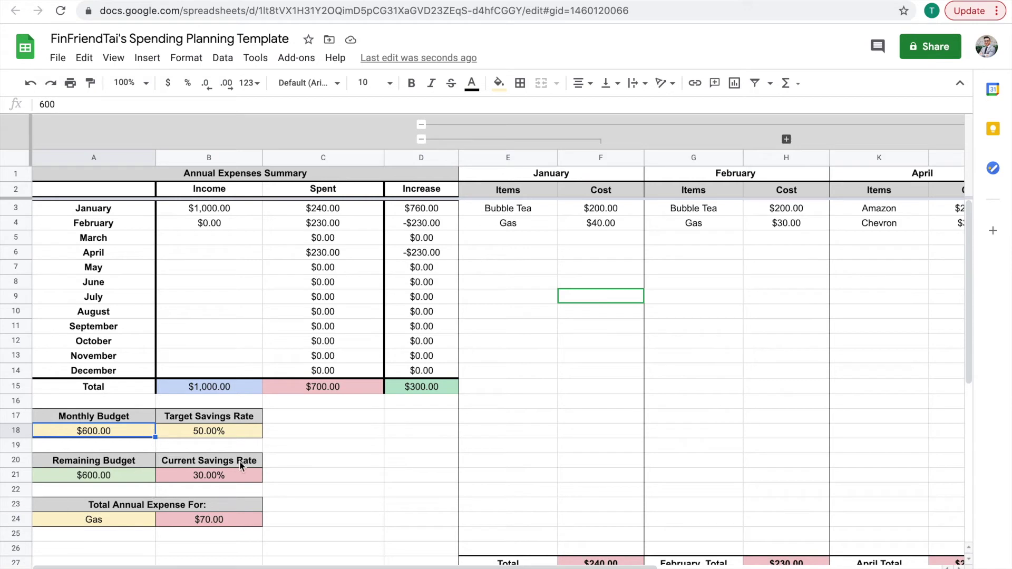
{"action": "key", "text": "Right"}
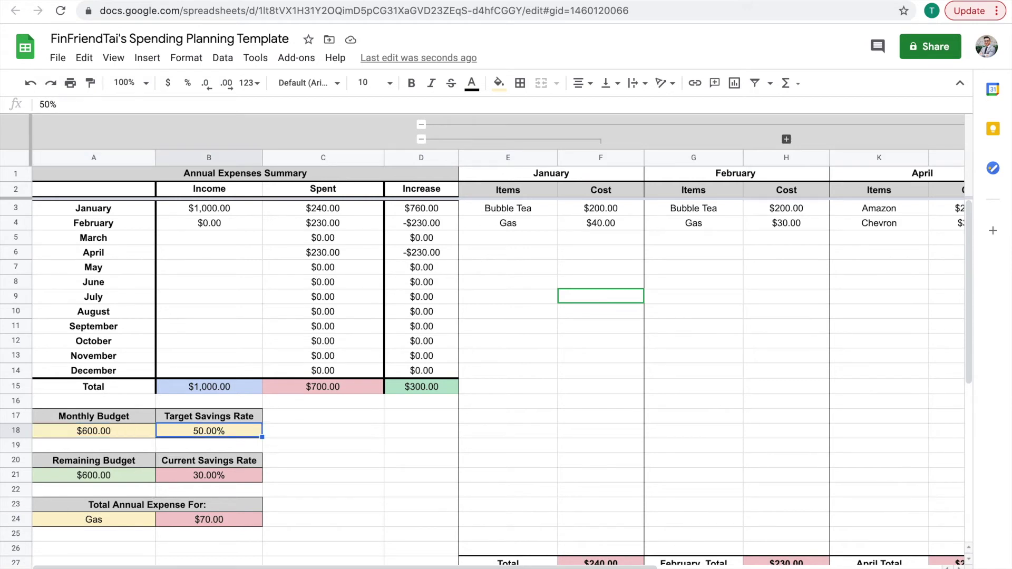
{"action": "key", "text": "Down"}
{"action": "key", "text": "Down"}
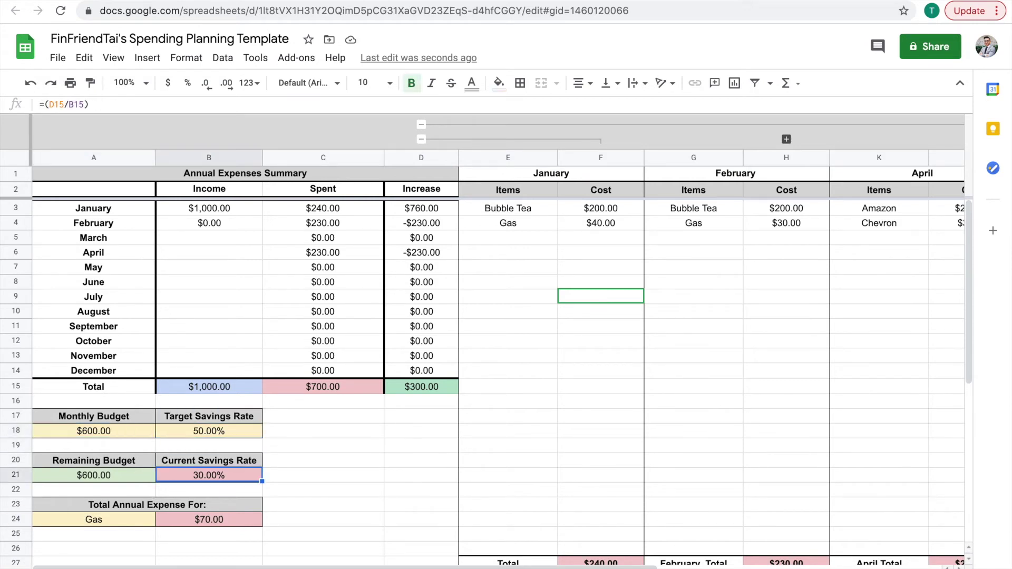
{"action": "key", "text": "Down"}
{"action": "key", "text": "Left"}
{"action": "key", "text": "Right"}
{"action": "key", "text": "Left"}
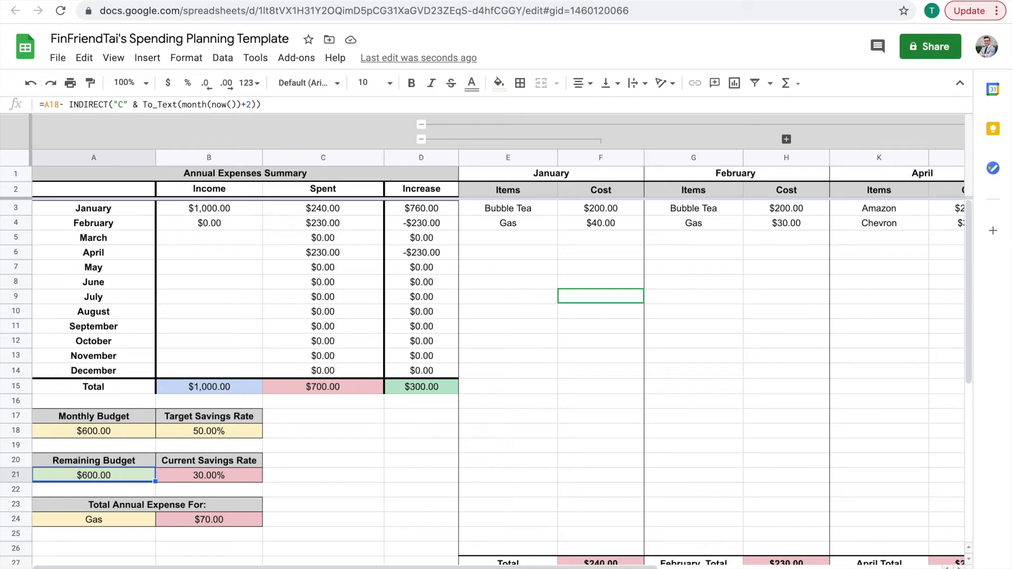
Examine the Total Annual Expense For section, checking the Gas item cell and the formula for its annual total
{"action": "key", "text": "Down"}
{"action": "key", "text": "Down"}
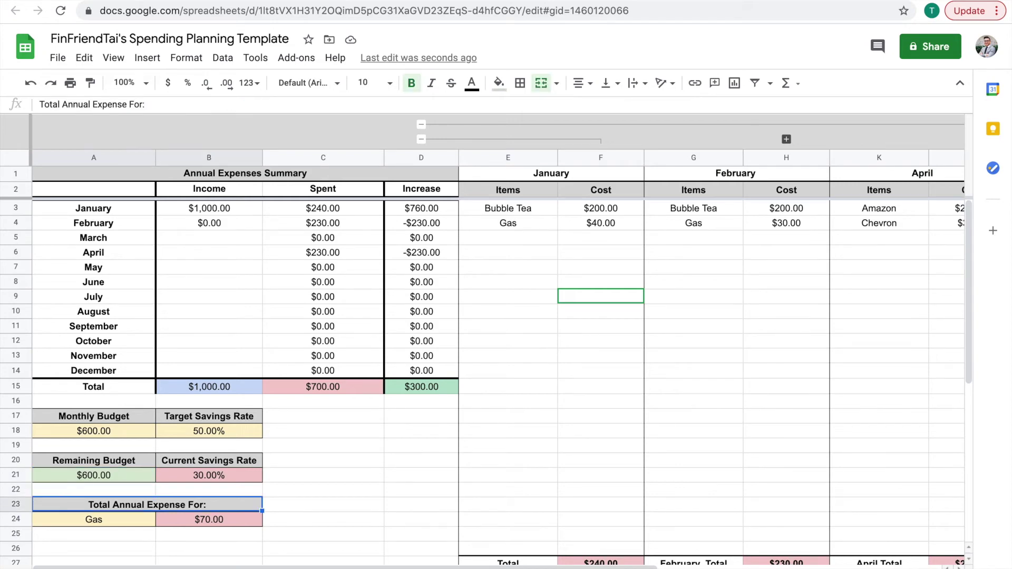
{"action": "key", "text": "Down"}
{"action": "key", "text": "Up"}
{"action": "key", "text": "Down"}
{"action": "key", "text": "Right"}
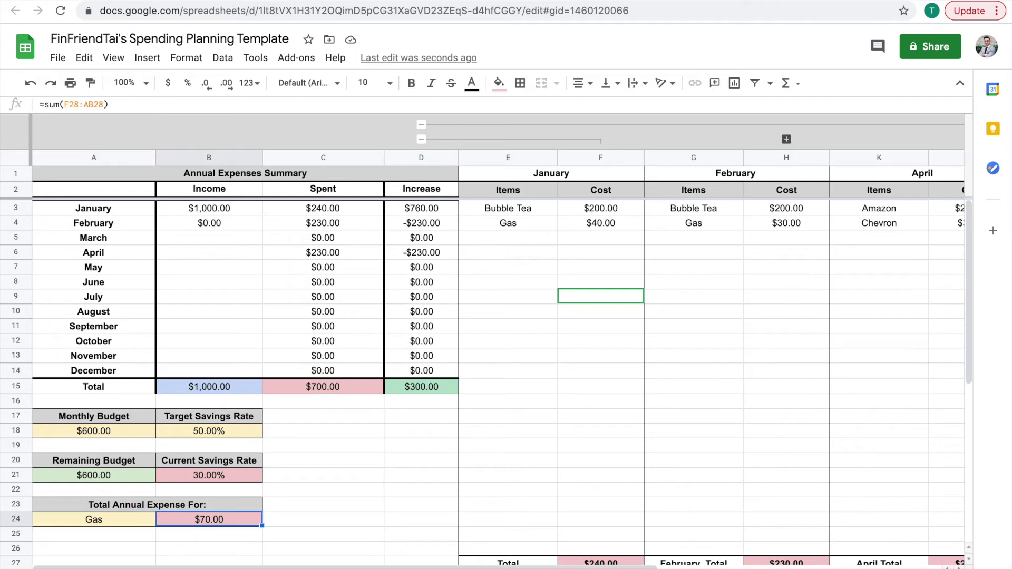
{"action": "key", "text": "Left"}
{"action": "key", "text": "Right"}
{"action": "left_click", "coordinate": [116, 521]}
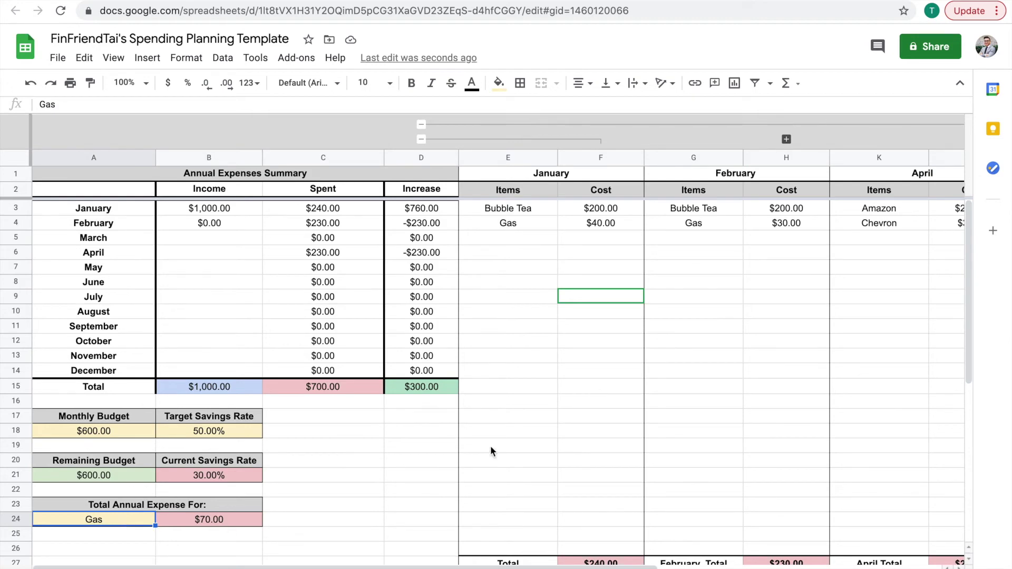
Collapse the January column group and the January-to-June column group, and expand both again
{"action": "scroll", "coordinate": [490, 452], "scroll_direction": "right", "scroll_amount": 4}
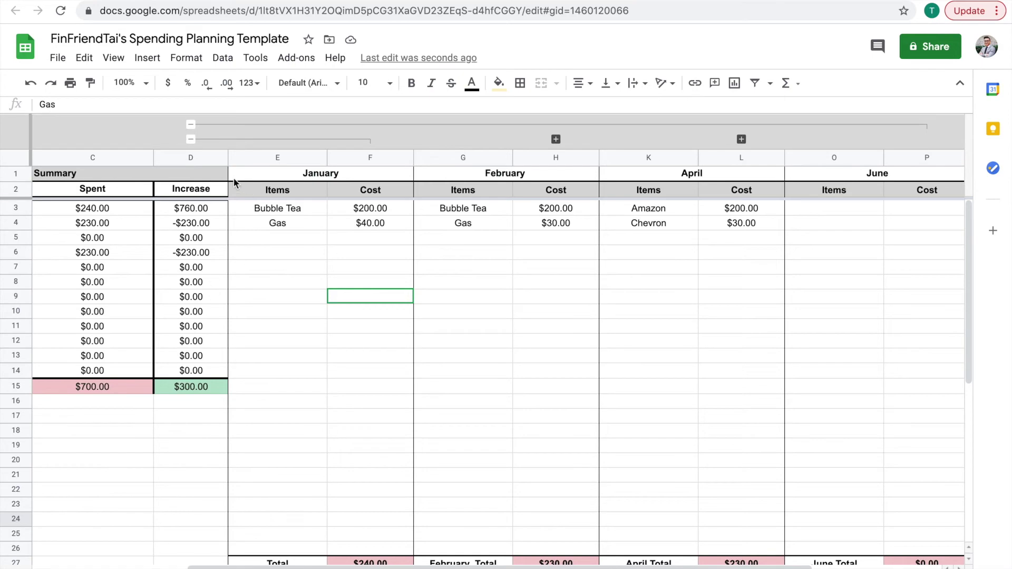
{"action": "left_click", "coordinate": [242, 139]}
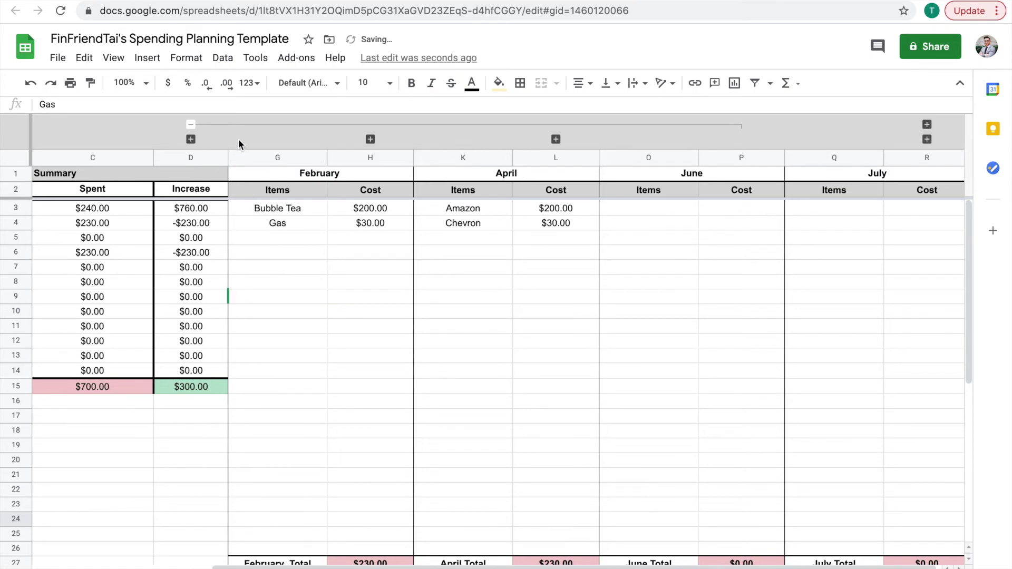
{"action": "left_click", "coordinate": [191, 139]}
{"action": "left_click", "coordinate": [192, 122]}
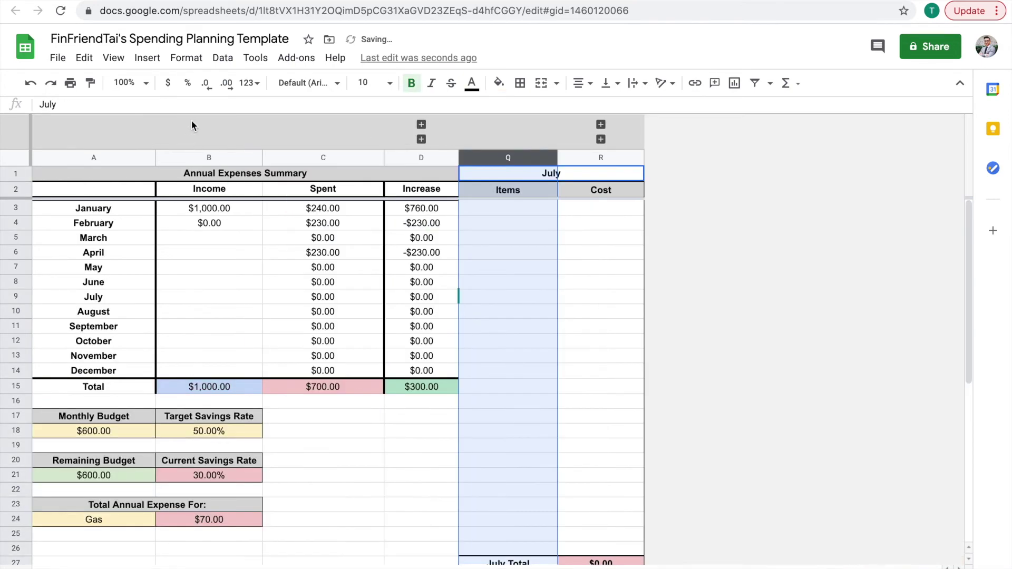
{"action": "left_click", "coordinate": [422, 124]}
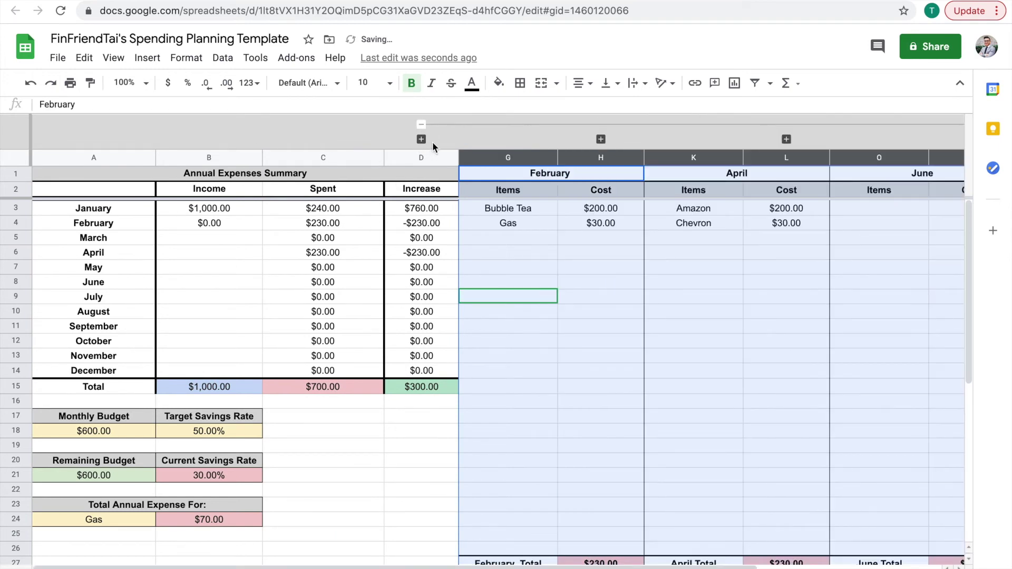
{"action": "left_click", "coordinate": [422, 139]}
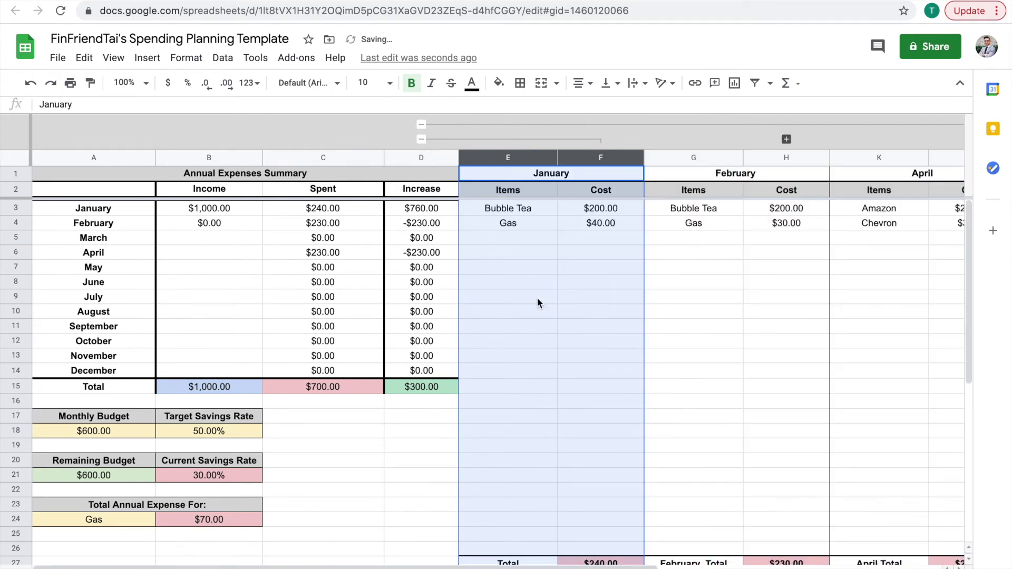
Look through the January item entries and the empty rows beneath them
{"action": "left_click", "coordinate": [533, 267]}
{"action": "key", "text": "Up"}
{"action": "key", "text": "Up"}
{"action": "key", "text": "Up"}
{"action": "key", "text": "Up"}
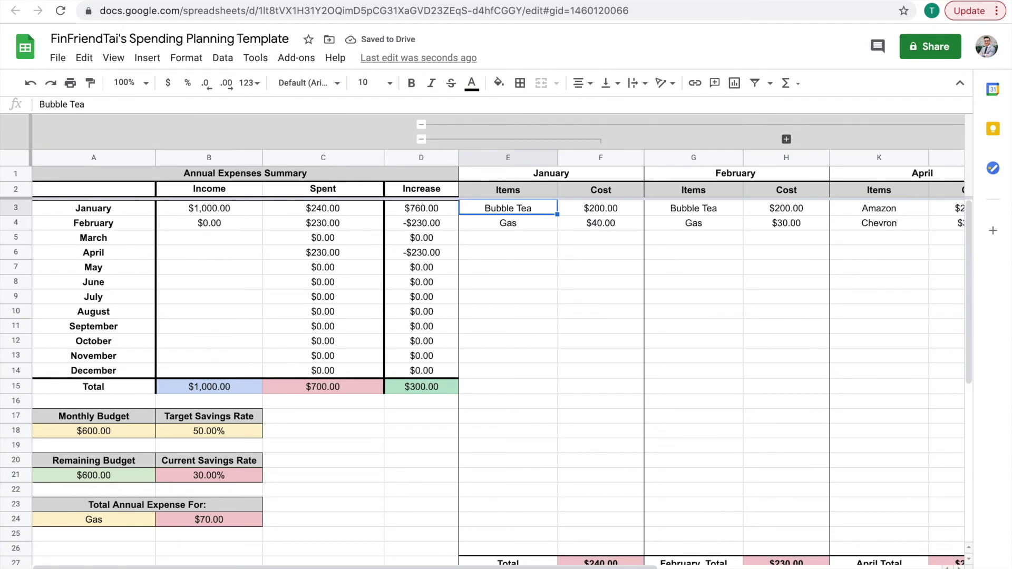
{"action": "key", "text": "Down"}
{"action": "key", "text": "Down"}
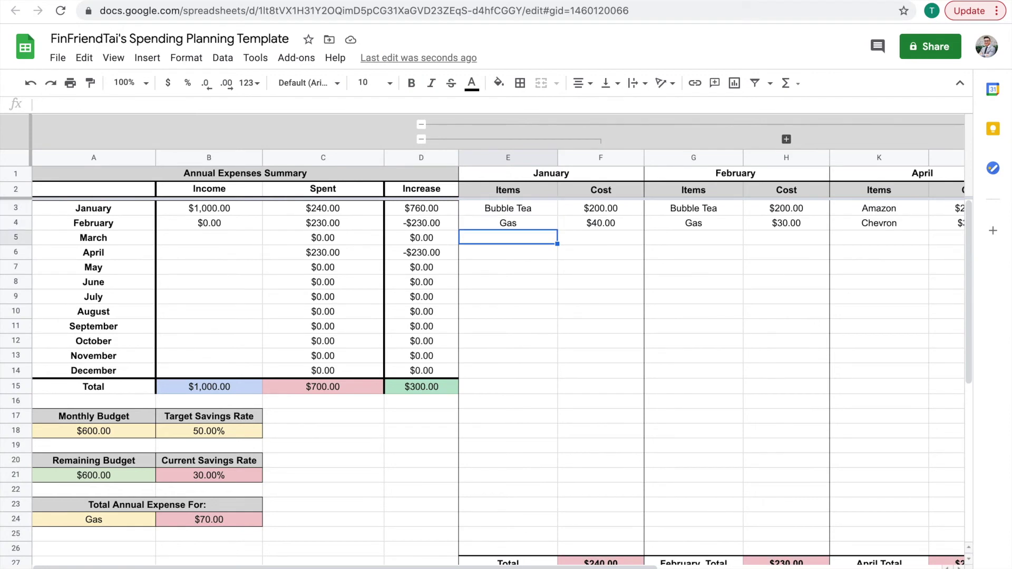
{"action": "key", "text": "Down"}
{"action": "key", "text": "Up"}
{"action": "key", "text": "Down"}
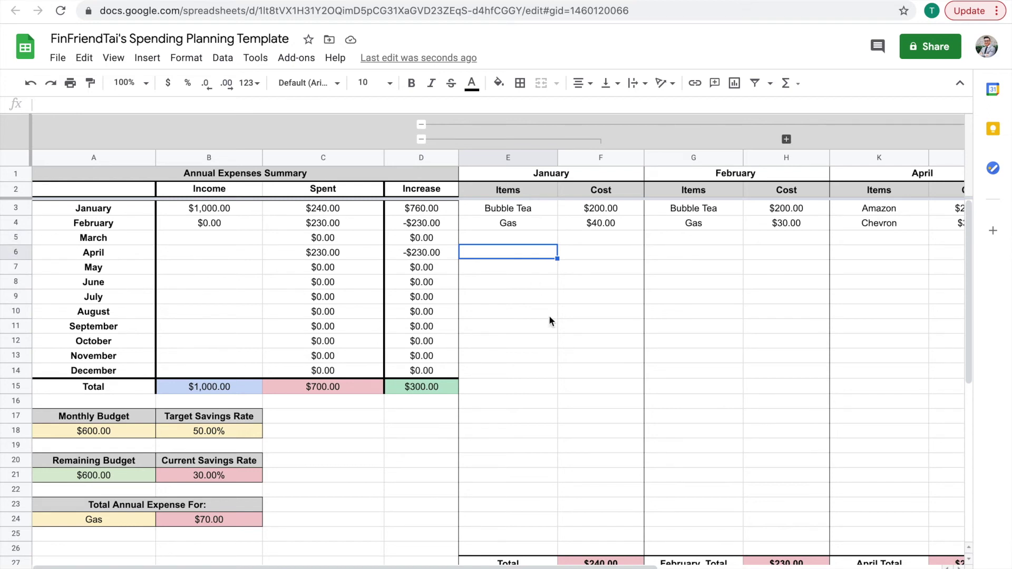
Try inserting a row at row 23 of the January items list, above the Total row
{"action": "scroll", "coordinate": [568, 347], "scroll_direction": "down", "scroll_amount": 2}
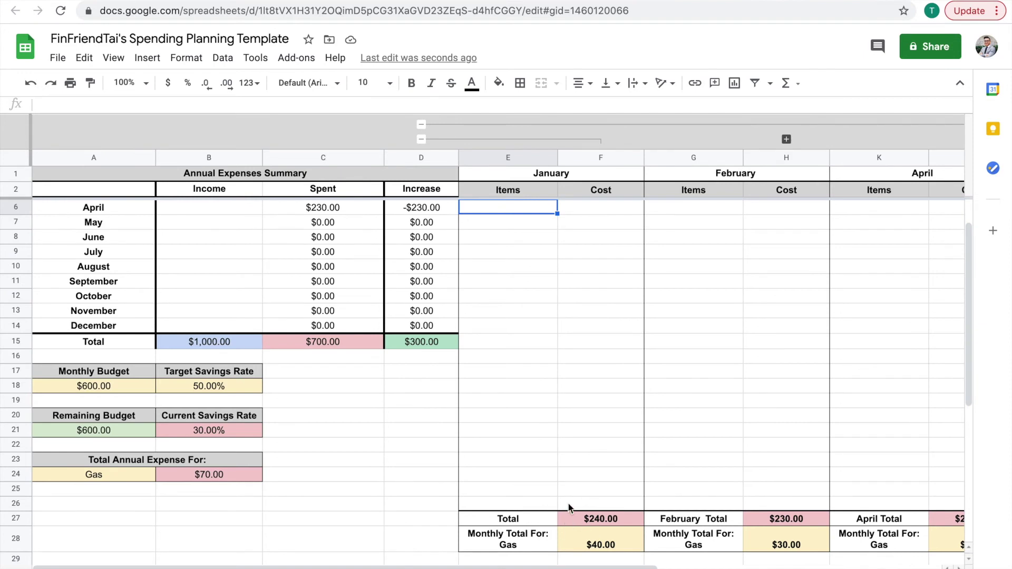
{"action": "left_click", "coordinate": [522, 486]}
{"action": "right_click", "coordinate": [521, 486]}
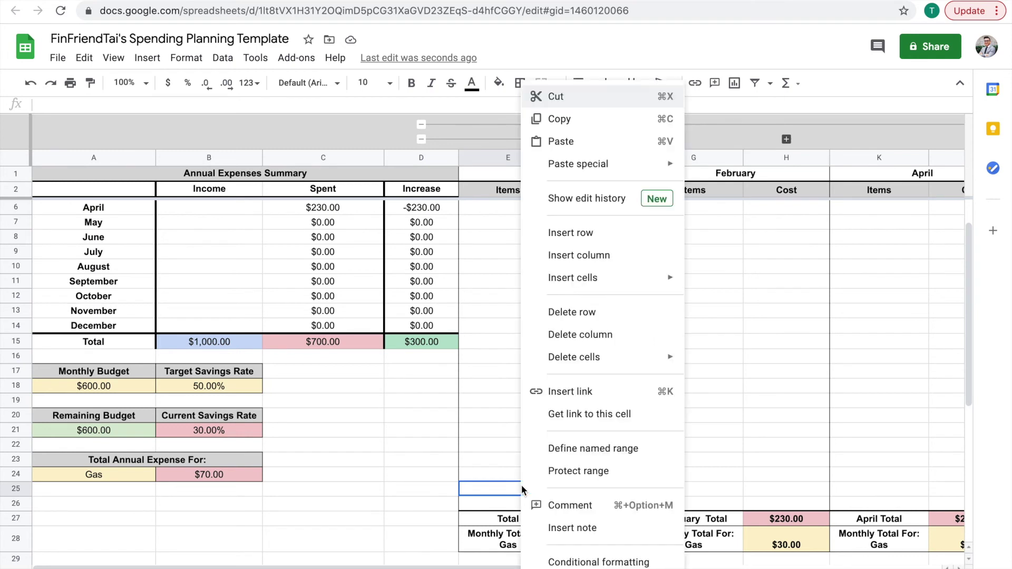
{"action": "left_click", "coordinate": [436, 463]}
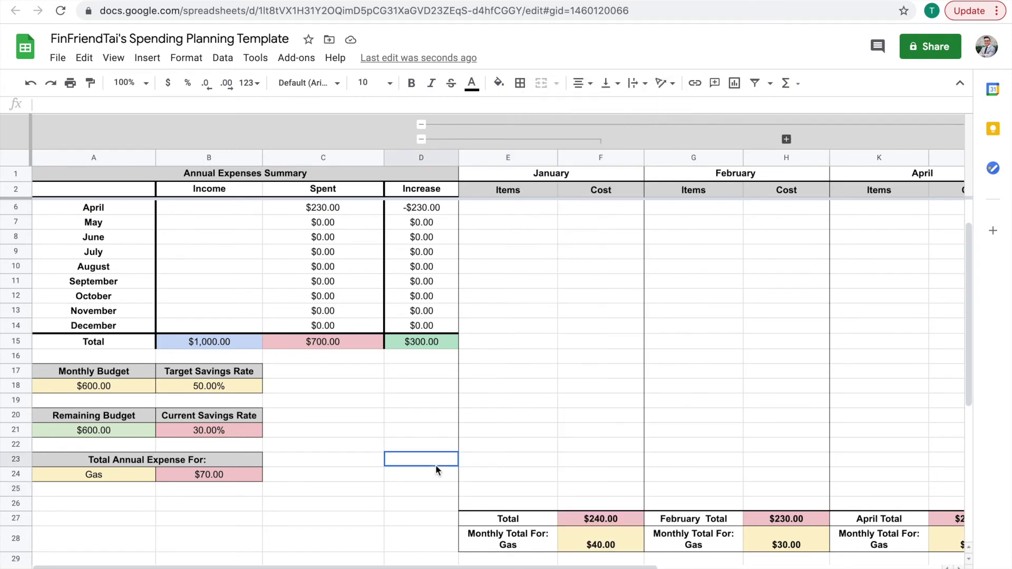
{"action": "right_click", "coordinate": [506, 464]}
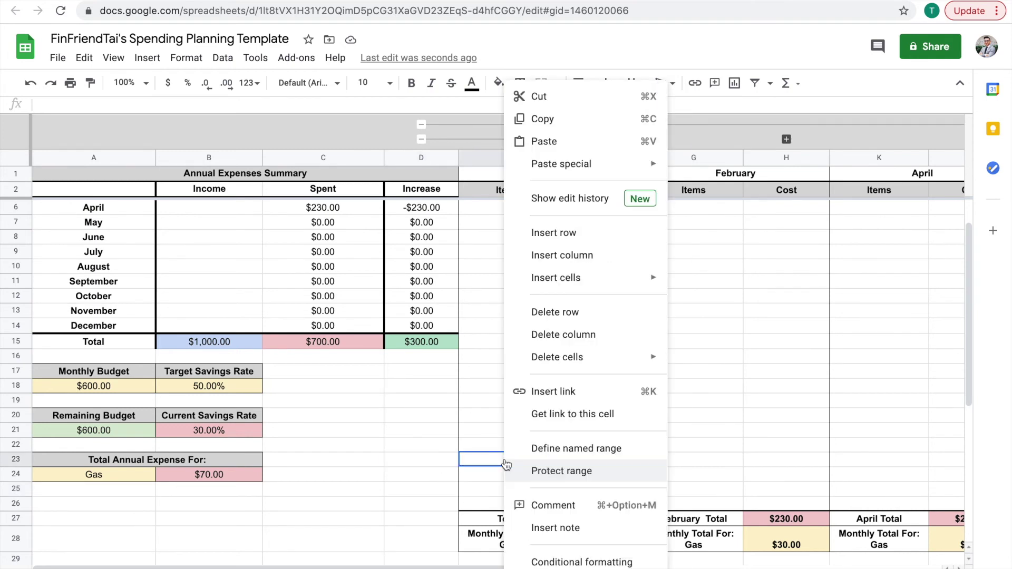
{"action": "left_click", "coordinate": [574, 236]}
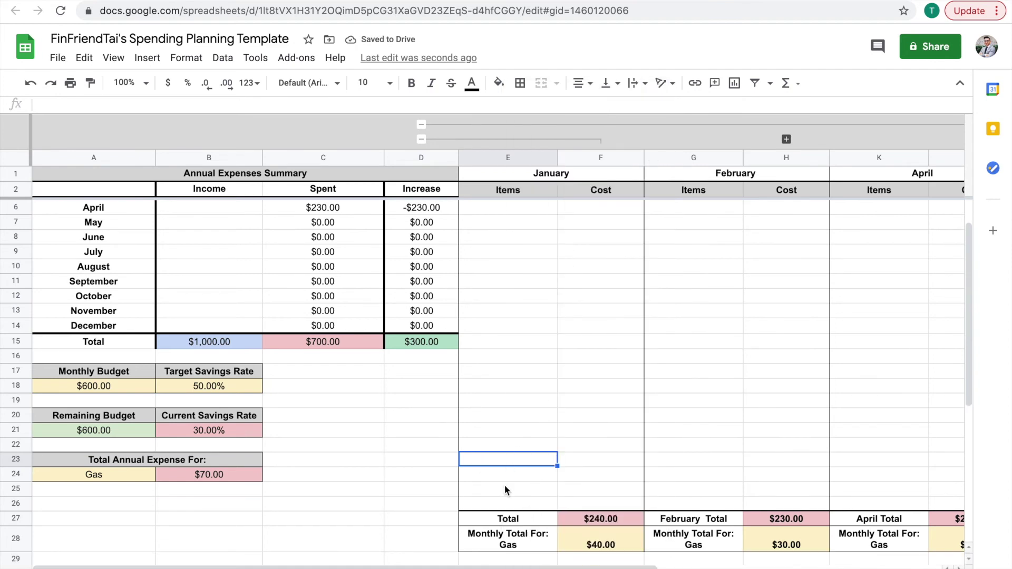
Examine the formulas behind January's Monthly Total For label and its Gas amount
{"action": "left_click", "coordinate": [502, 542]}
{"action": "key", "text": "Right"}
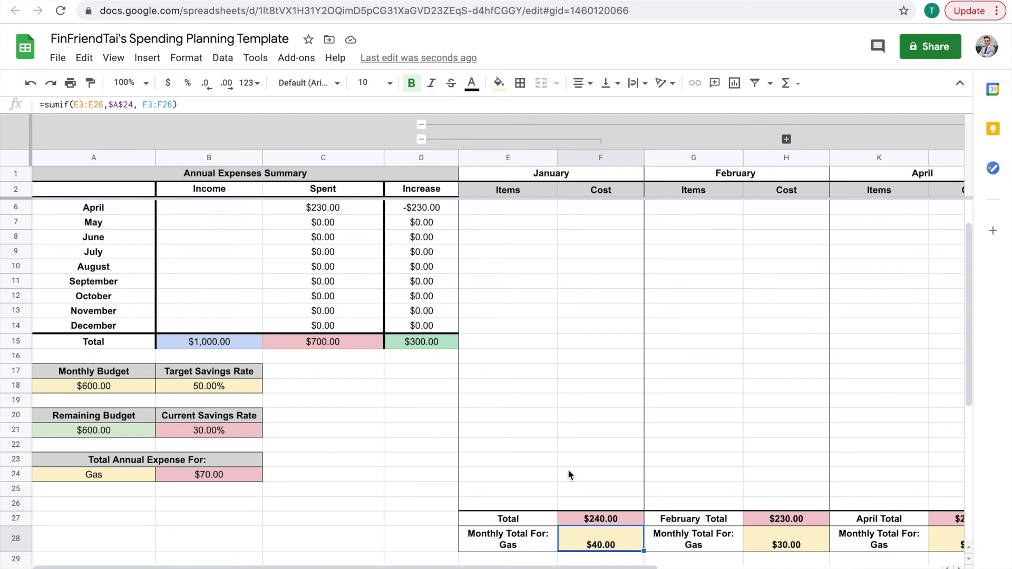
{"action": "left_click", "coordinate": [517, 549]}
{"action": "scroll", "coordinate": [576, 420], "scroll_direction": "up", "scroll_amount": 1}
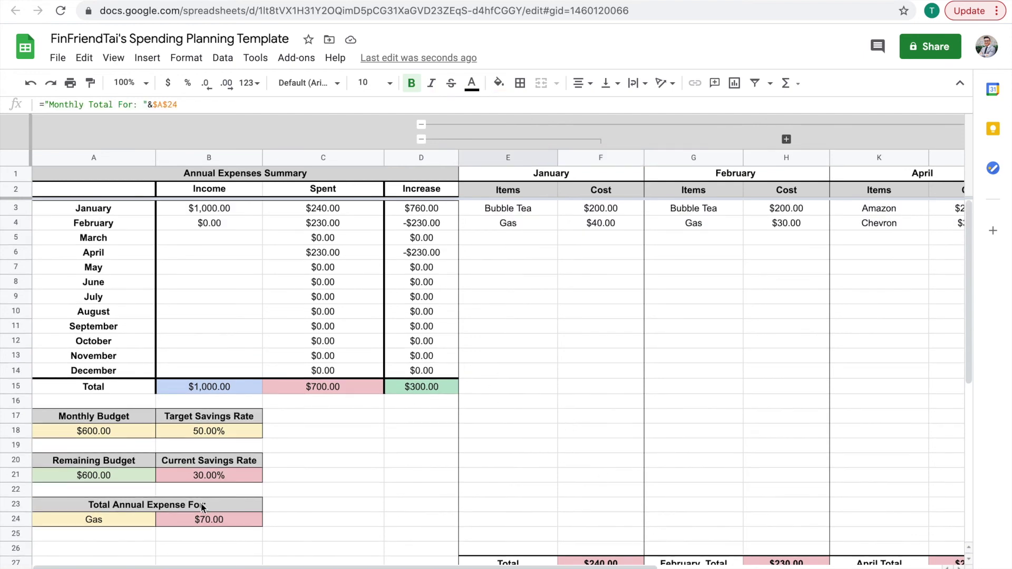
Replace the Chevron entry in April's items list with Gas, matching the item chosen for the annual expense total
{"action": "left_click", "coordinate": [106, 521]}
{"action": "scroll", "coordinate": [853, 286], "scroll_direction": "right", "scroll_amount": 4}
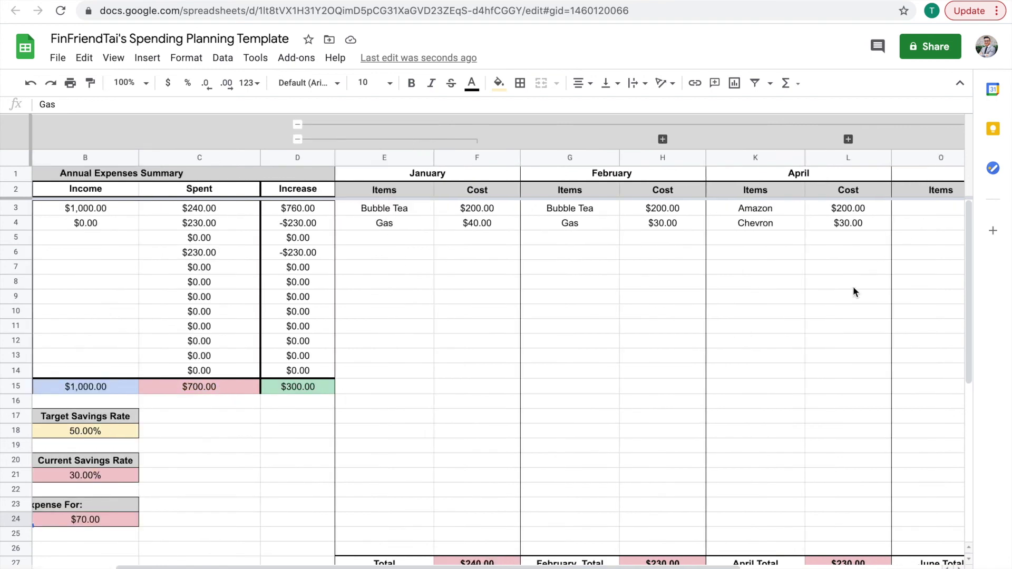
{"action": "left_click", "coordinate": [650, 283]}
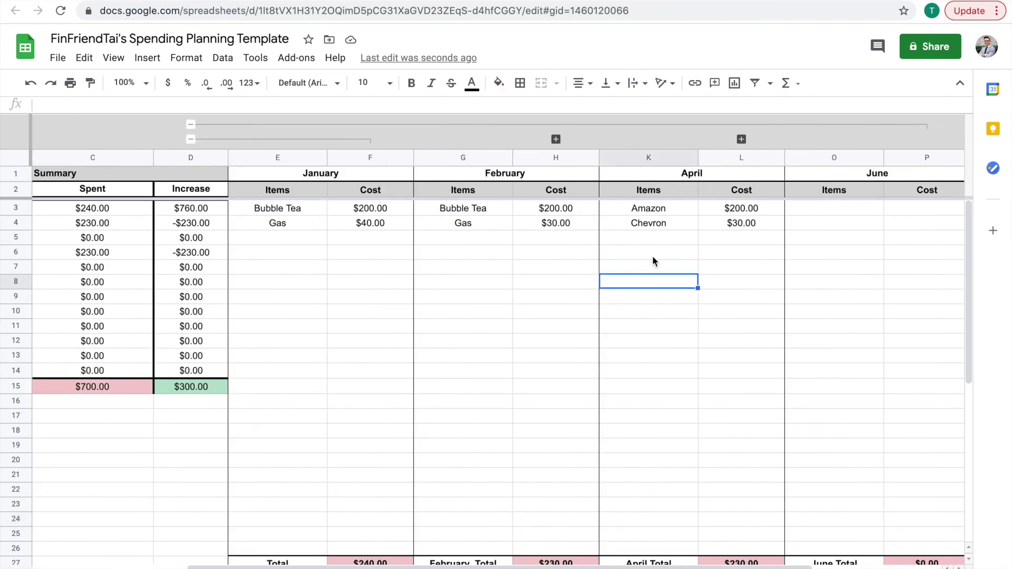
{"action": "left_click", "coordinate": [660, 226]}
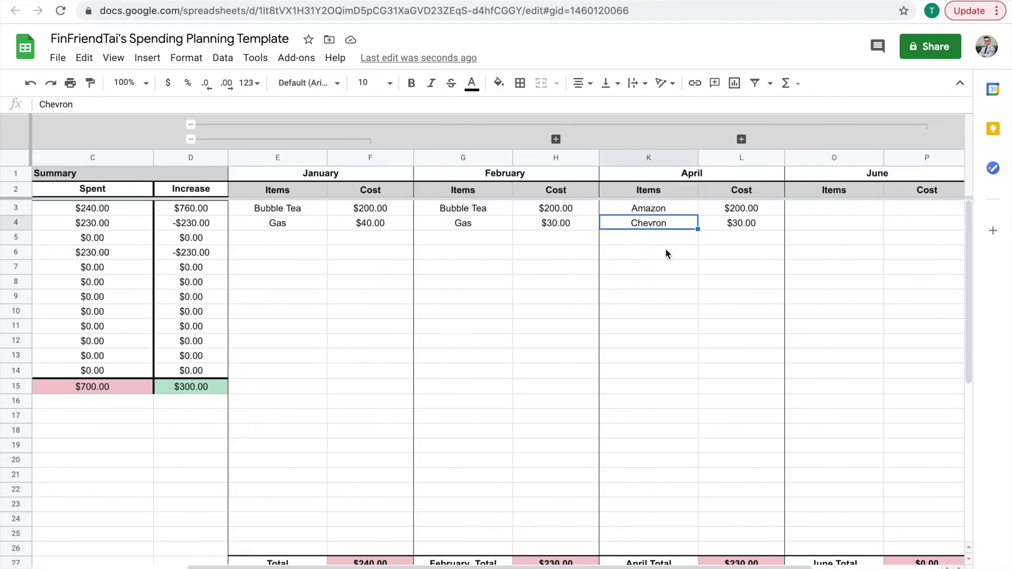
{"action": "scroll", "coordinate": [736, 228], "scroll_direction": "down", "scroll_amount": 1}
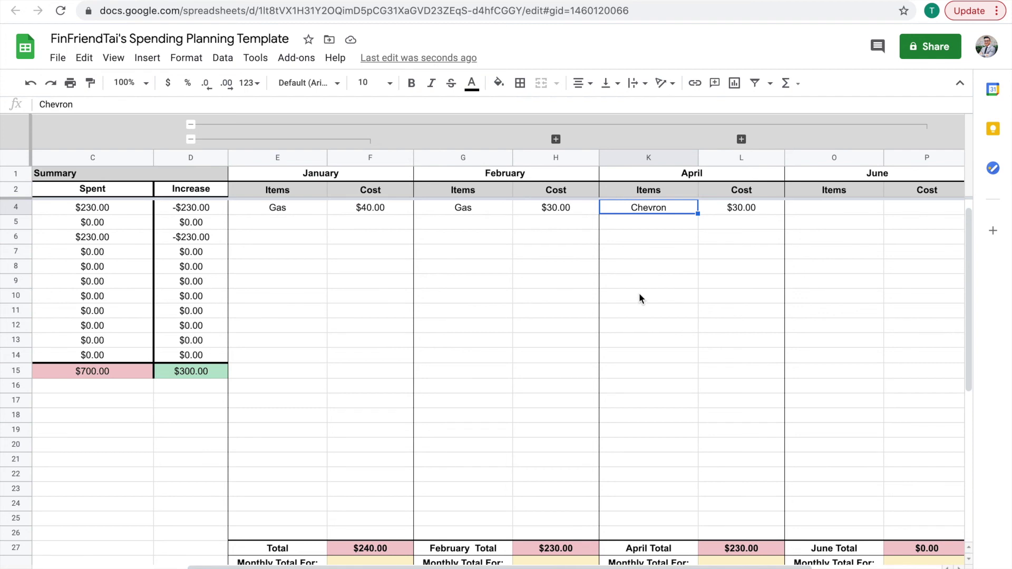
{"action": "scroll", "coordinate": [696, 369], "scroll_direction": "down", "scroll_amount": 2}
{"action": "scroll", "coordinate": [742, 538], "scroll_direction": "up", "scroll_amount": 3}
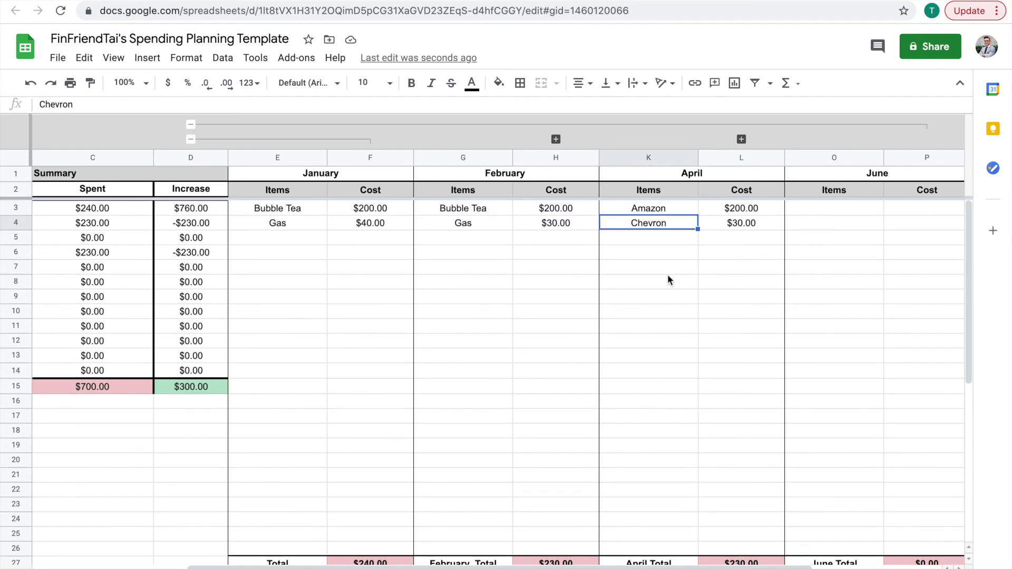
{"action": "type", "text": "Gas"}
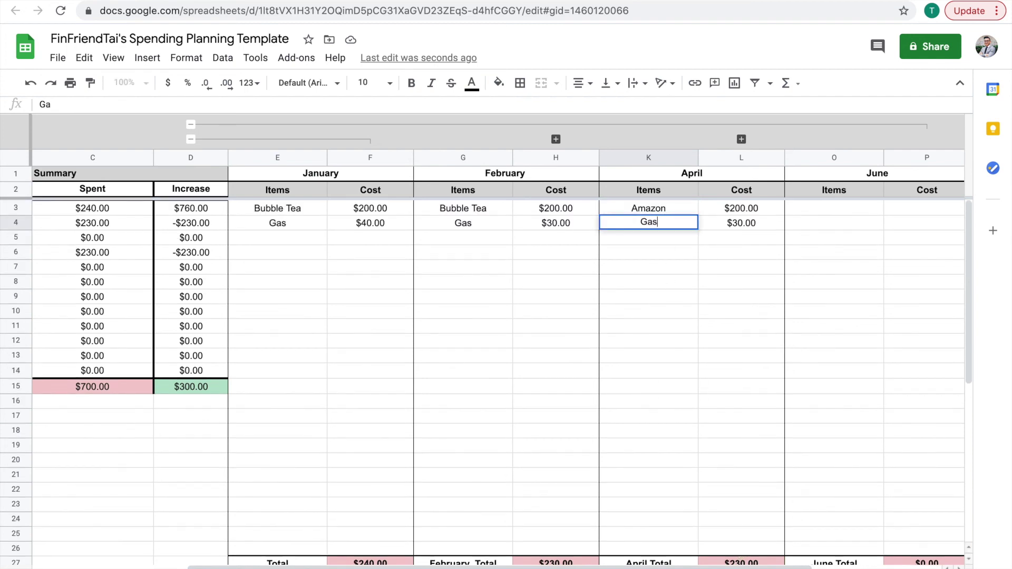
{"action": "key", "text": "Return"}
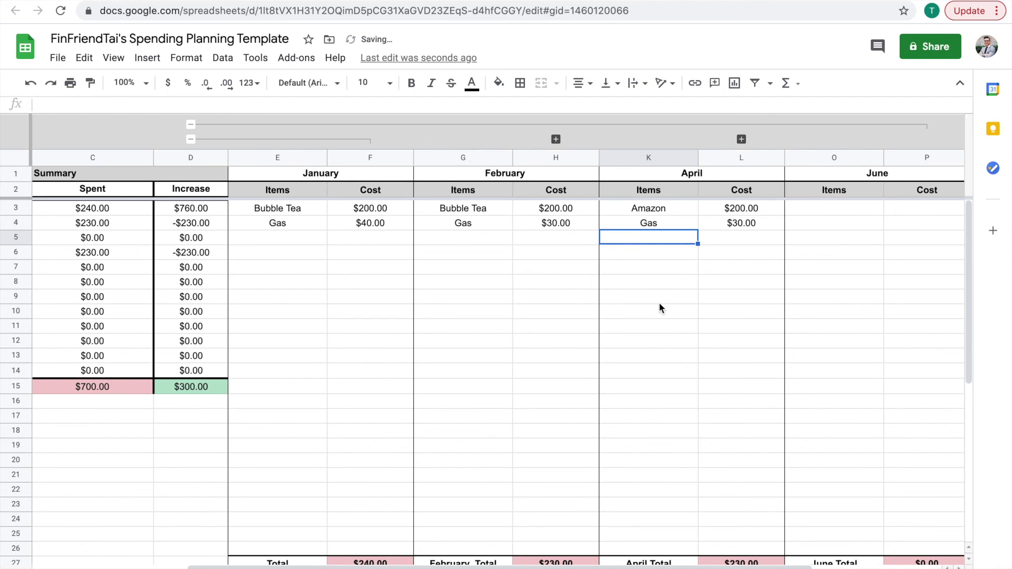
Check the Monthly Total For Gas formulas under April, February and January, and the item set for Total Annual Expense For
{"action": "scroll", "coordinate": [669, 358], "scroll_direction": "down", "scroll_amount": 2}
{"action": "scroll", "coordinate": [668, 359], "scroll_direction": "left", "scroll_amount": 2}
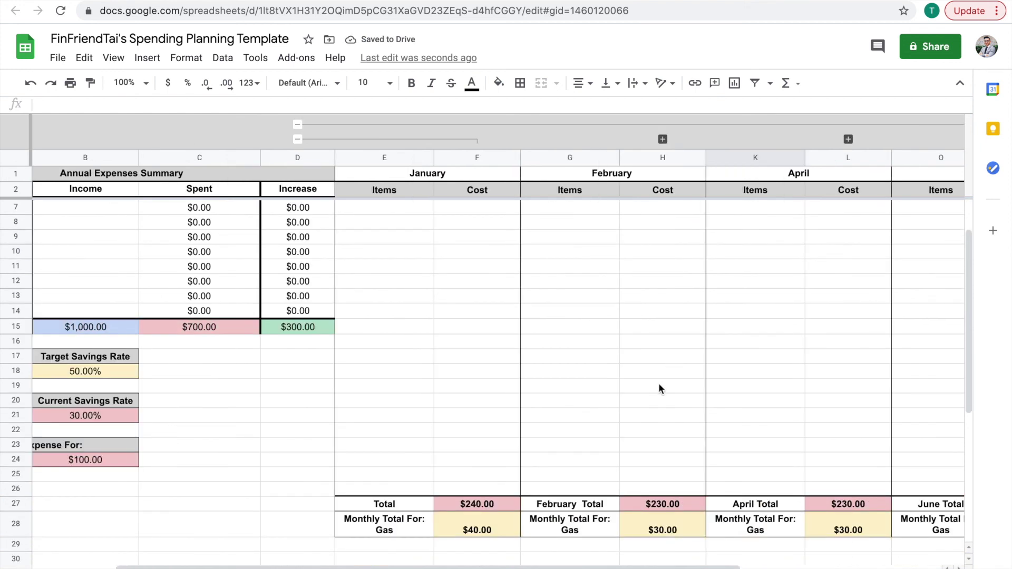
{"action": "left_click", "coordinate": [754, 527]}
{"action": "left_click", "coordinate": [833, 529]}
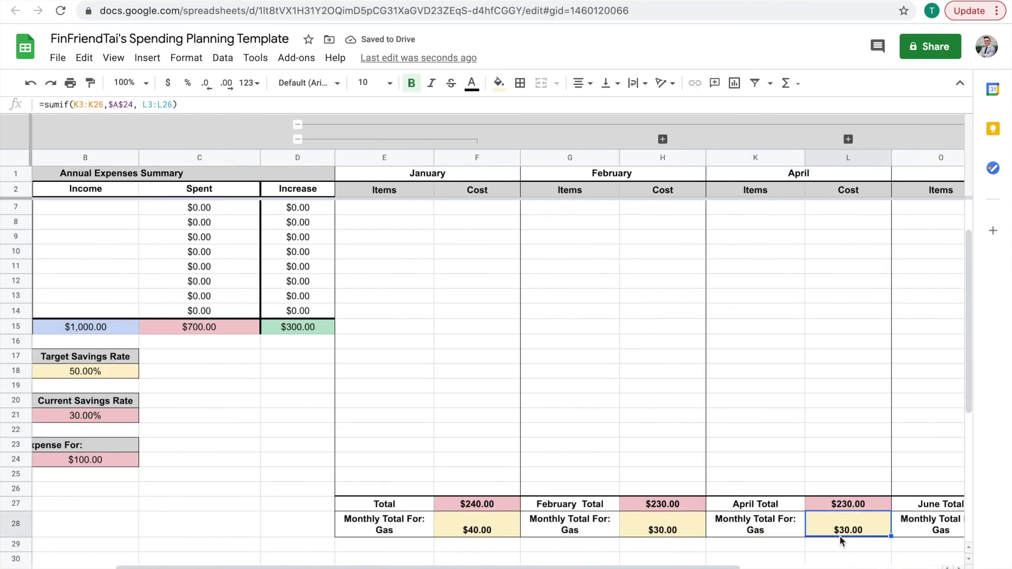
{"action": "left_click", "coordinate": [626, 522]}
{"action": "left_click", "coordinate": [481, 524]}
{"action": "scroll", "coordinate": [523, 413], "scroll_direction": "up", "scroll_amount": 2}
{"action": "scroll", "coordinate": [523, 414], "scroll_direction": "left", "scroll_amount": 2}
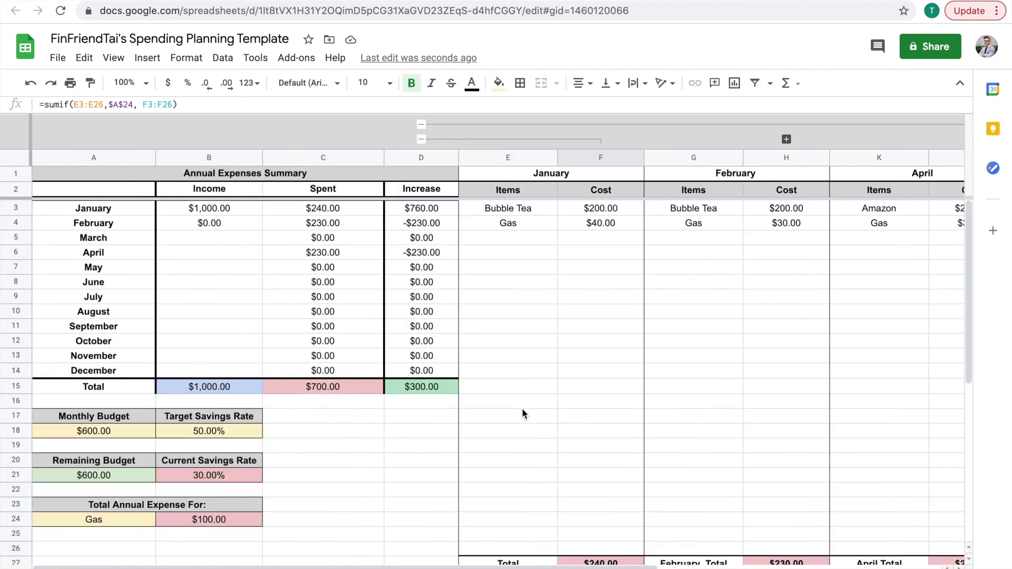
{"action": "left_click", "coordinate": [121, 521]}
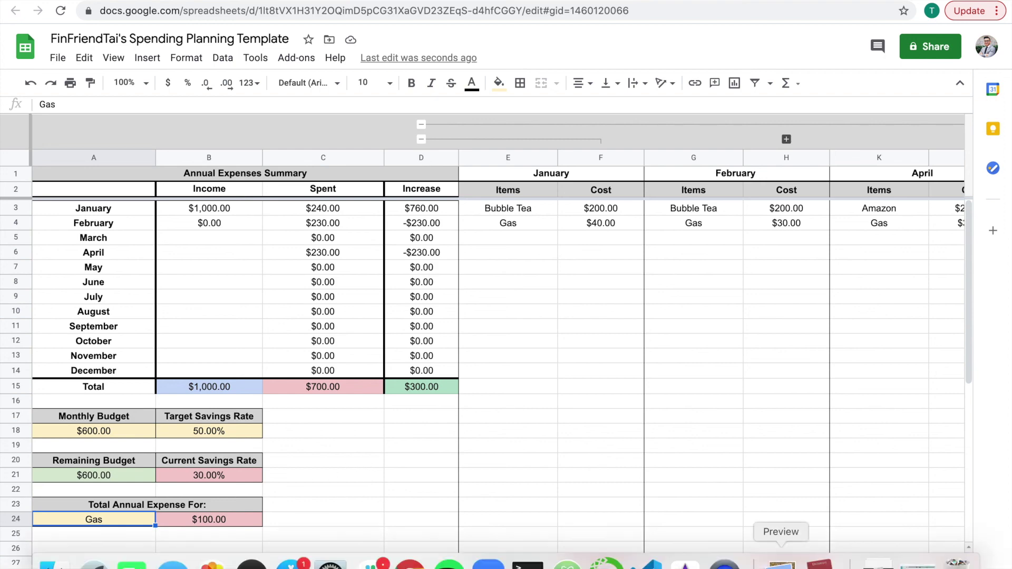
{"action": "right_click", "coordinate": [726, 561]}
{"action": "left_click", "coordinate": [618, 274]}
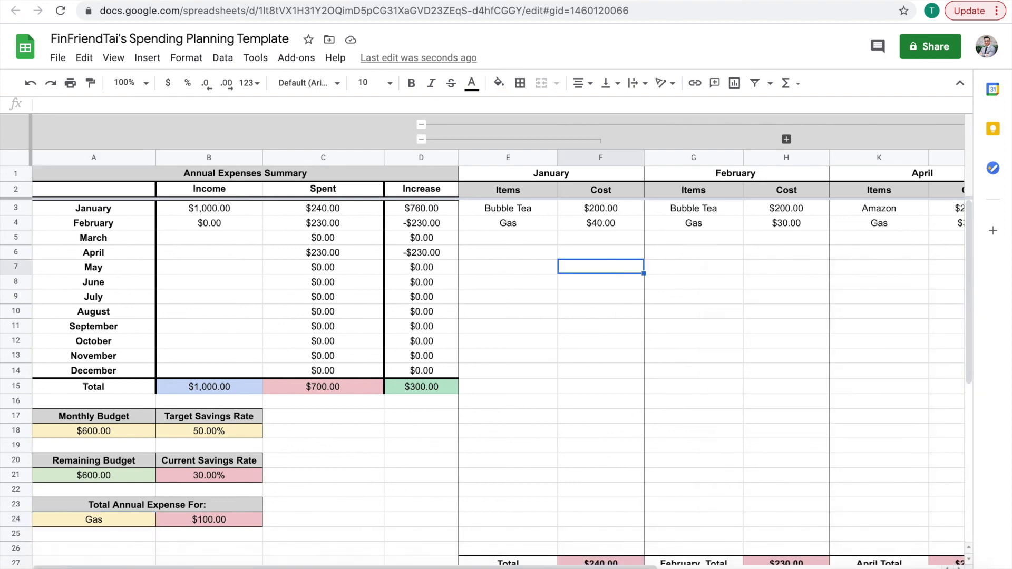